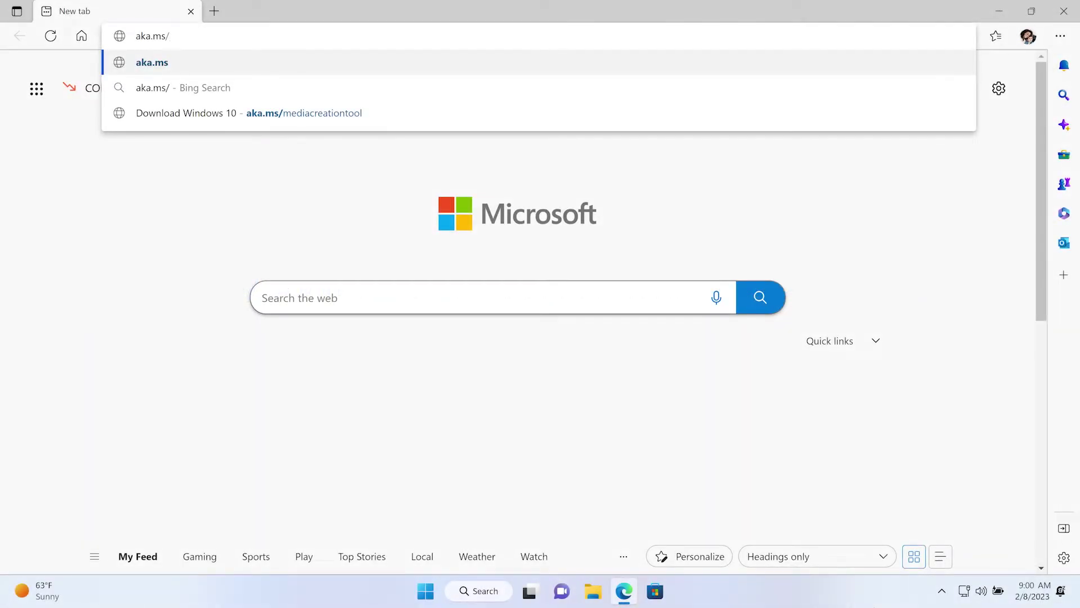
type("Windows11MediaCreationTool")
Download mediacreationtool.exe from aka.ms/Windows11MediaCreationTool and launch it from Downloads.
key("Return")
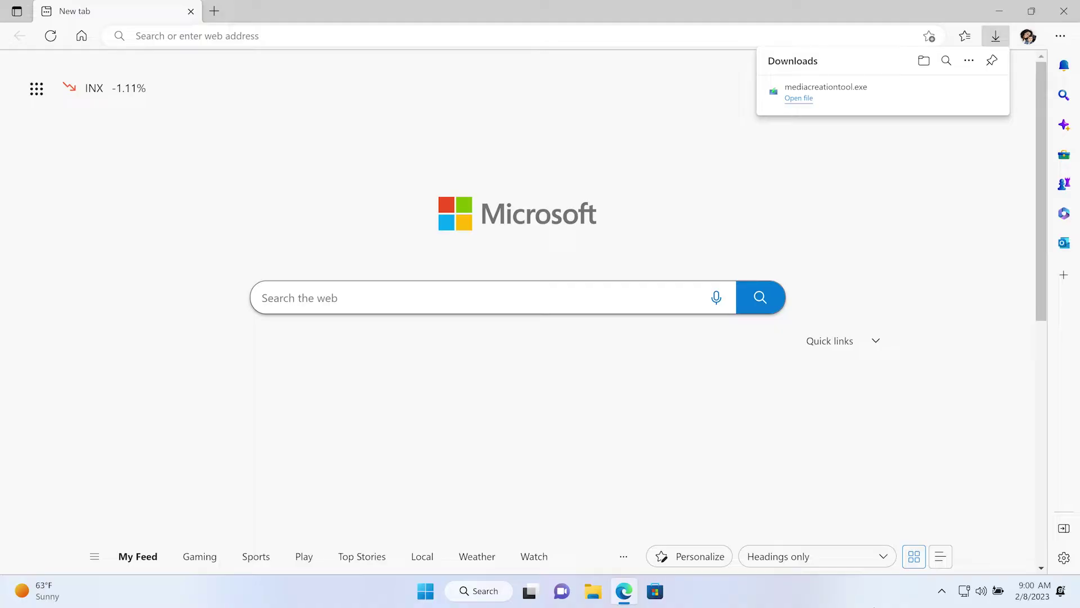
mouse_move(877, 92)
left_click(900, 97)
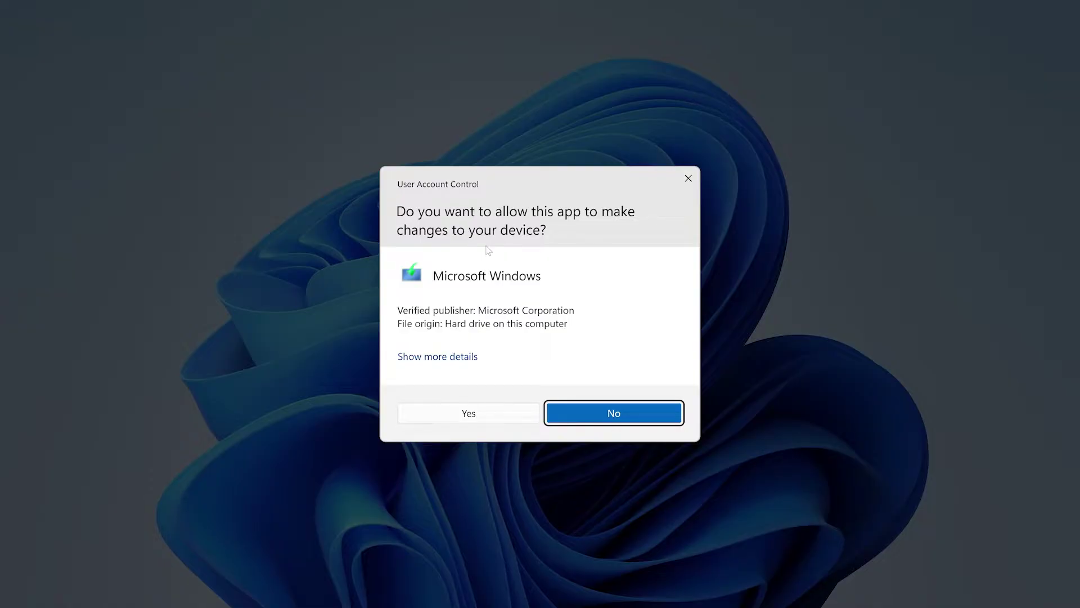
Allow the tool via UAC, accept the license, keep English (United States) and Windows 11.
left_click(476, 416)
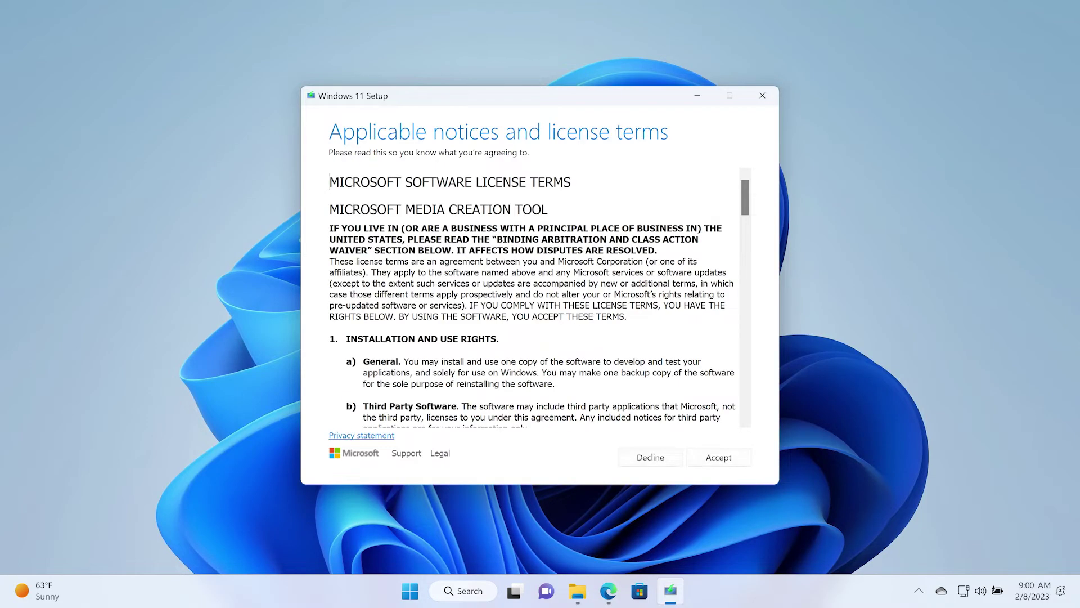
scroll(541, 298, "down", 5)
scroll(540, 298, "down", 5)
scroll(541, 298, "down", 5)
scroll(540, 298, "down", 5)
scroll(540, 295, "down", 5)
scroll(540, 296, "down", 2)
left_click(718, 457)
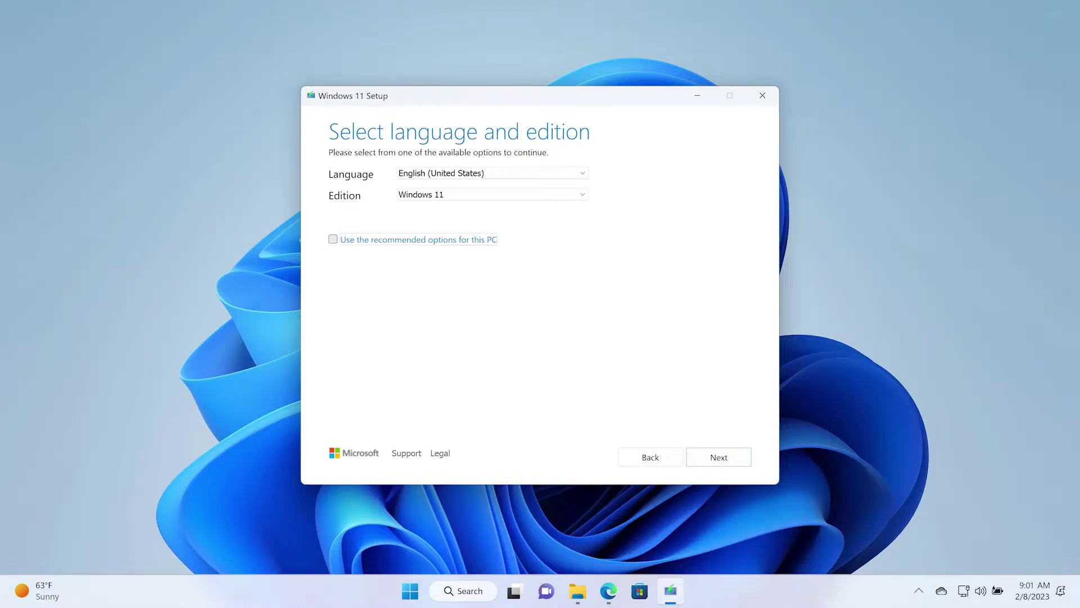
left_click(492, 174)
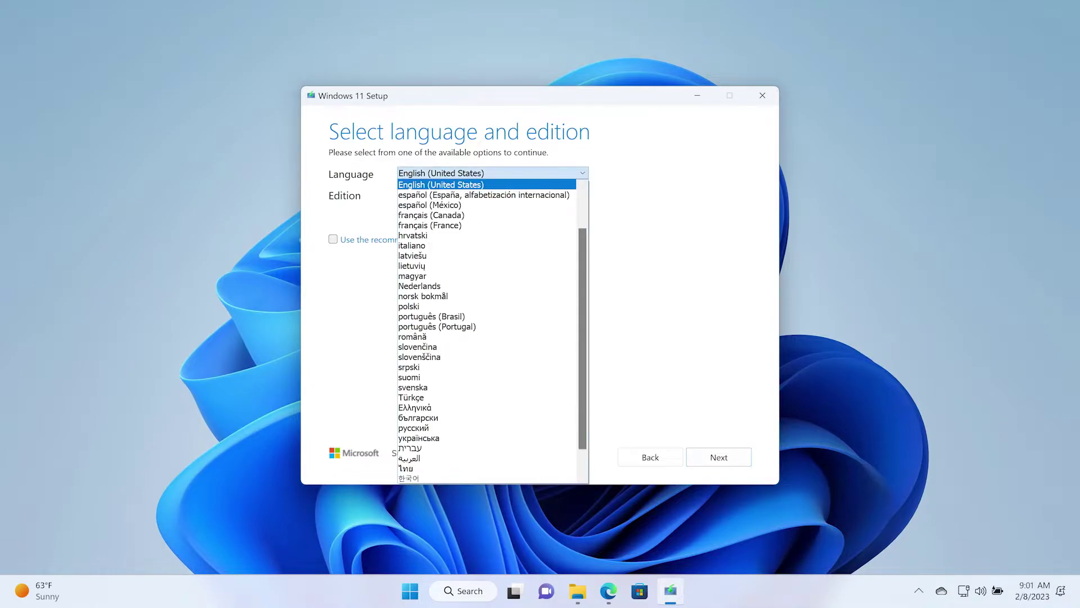
key("Escape")
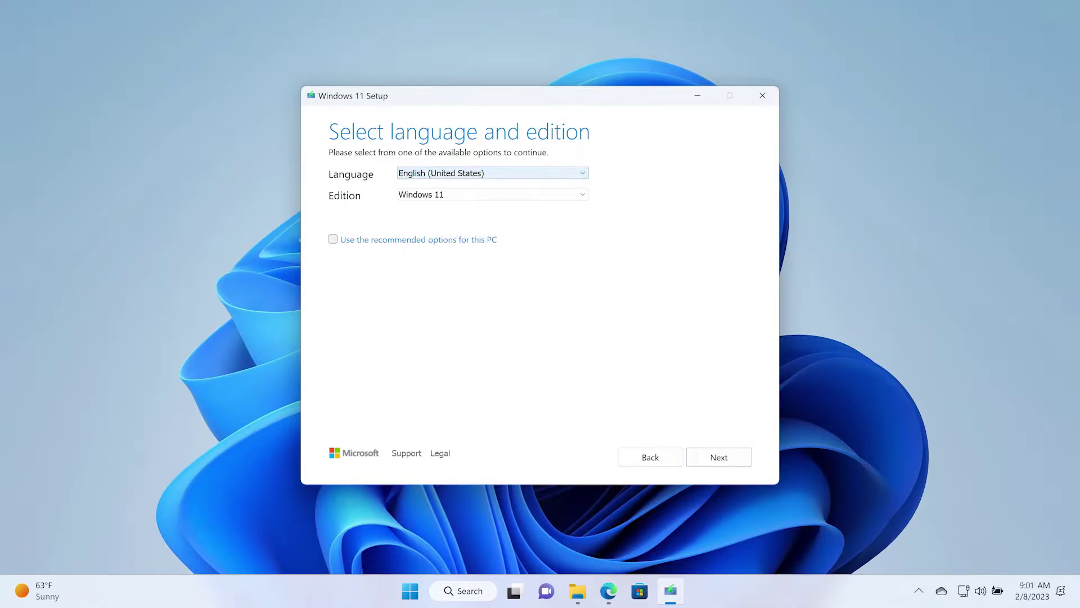
Choose USB flash drive as media and create Windows 11 installation media on D: (USB Drive).
left_click(718, 457)
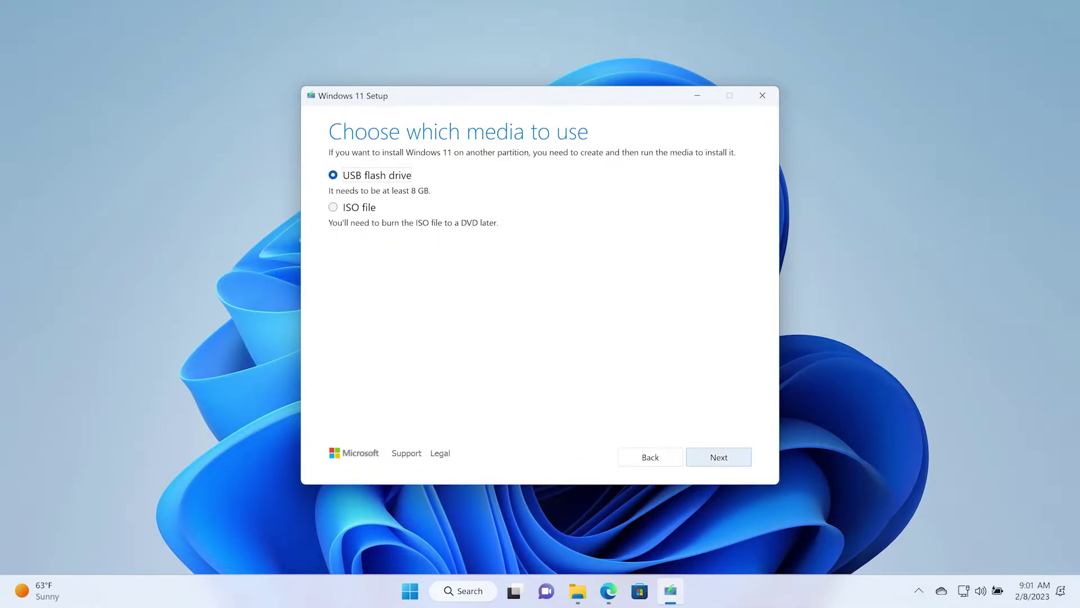
left_click(718, 456)
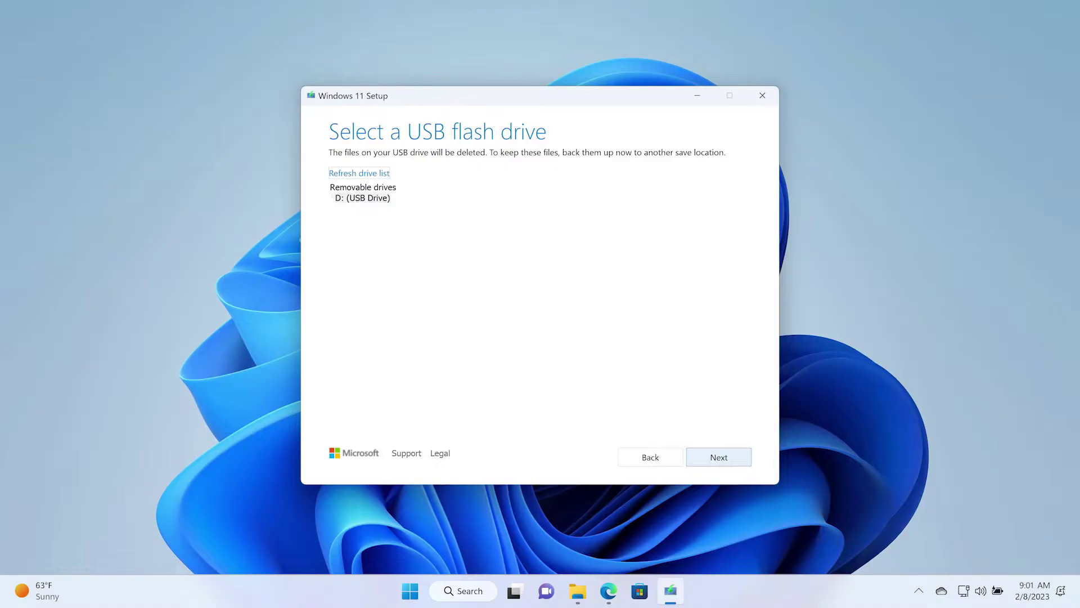
key("Return")
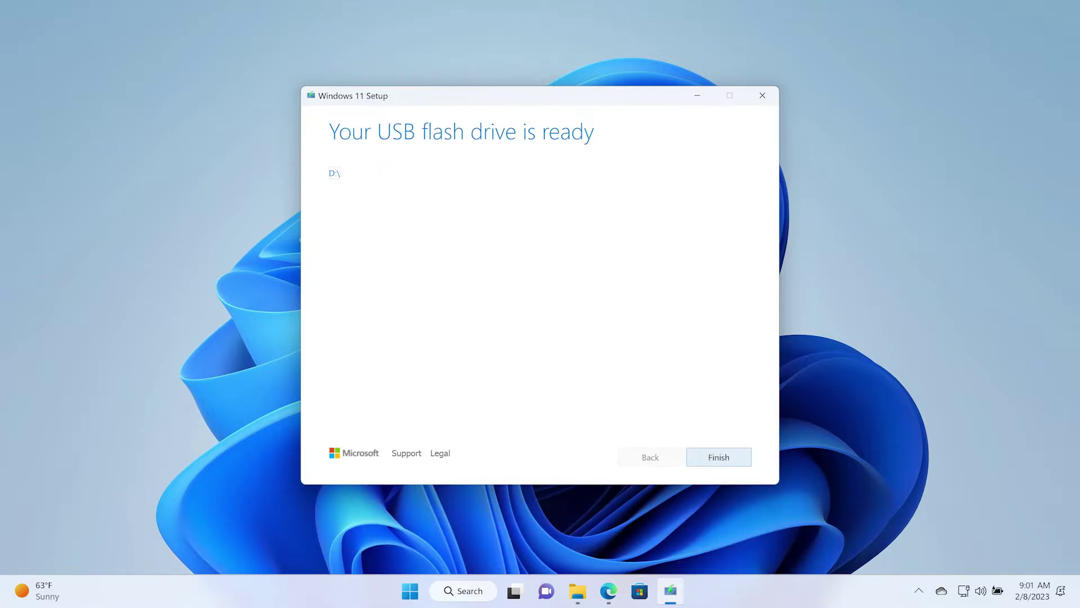
Finish the Media Creation Tool now that the USB drive is ready.
key("Return")
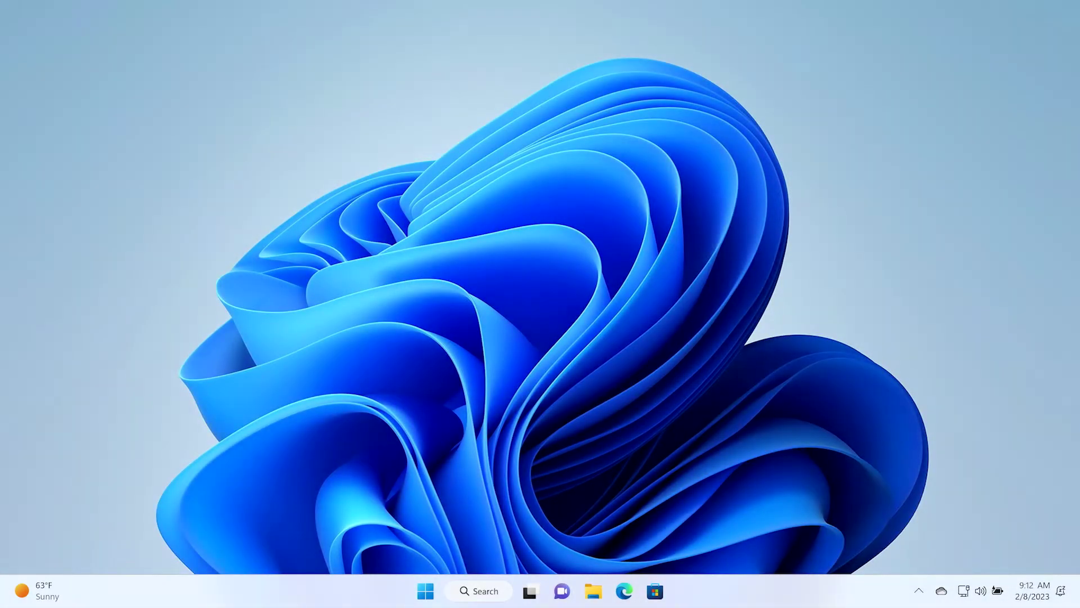
Restart from Start > Power, then boot from UEFI: SMI USB DISK 1100, Partition 1.
left_click(425, 591)
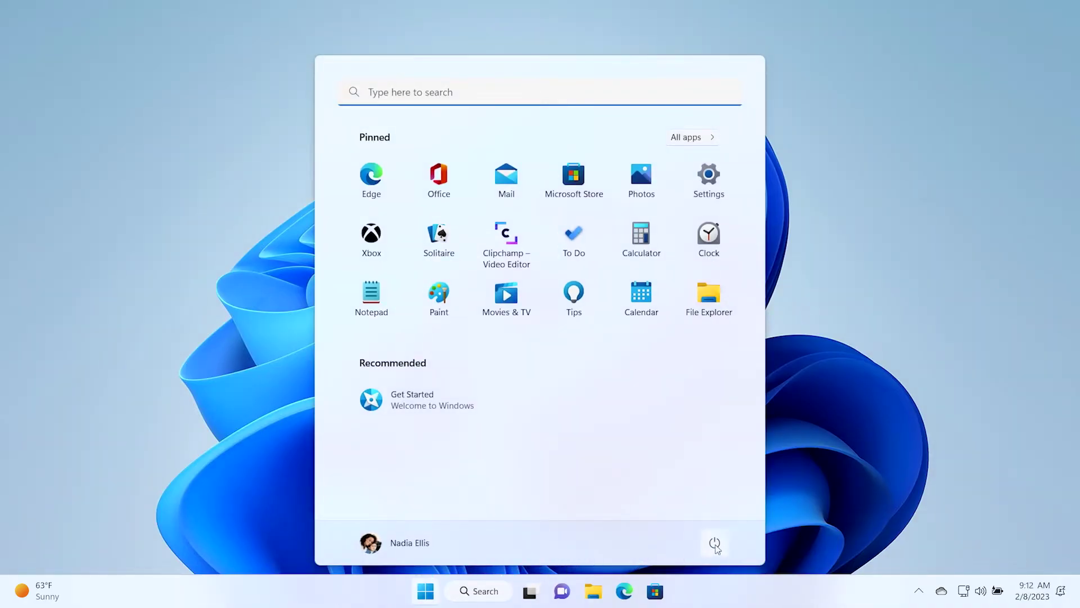
left_click(715, 545)
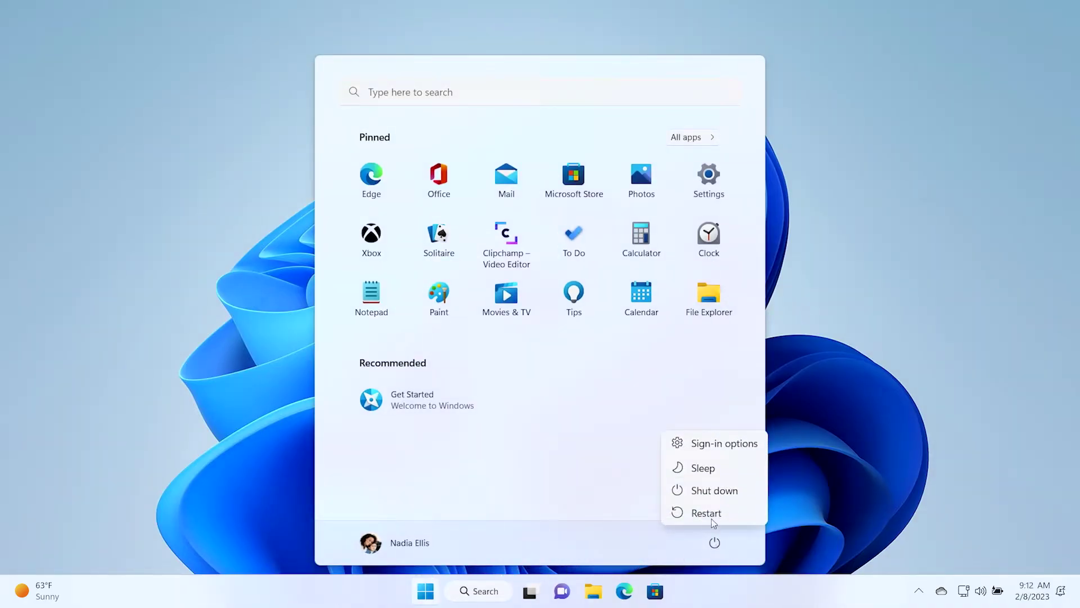
left_click(711, 516)
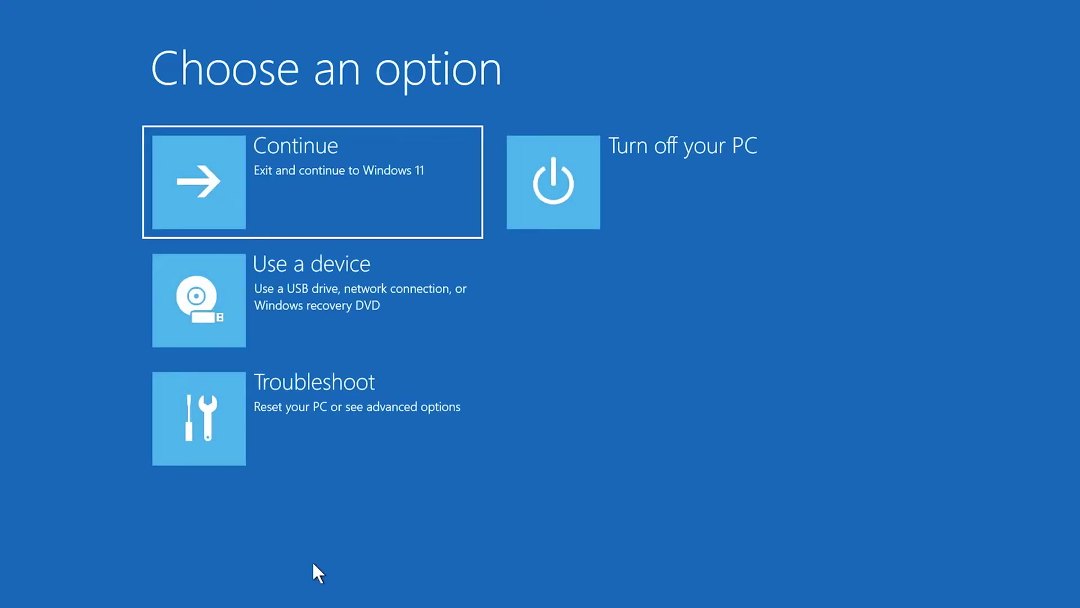
left_click(297, 320)
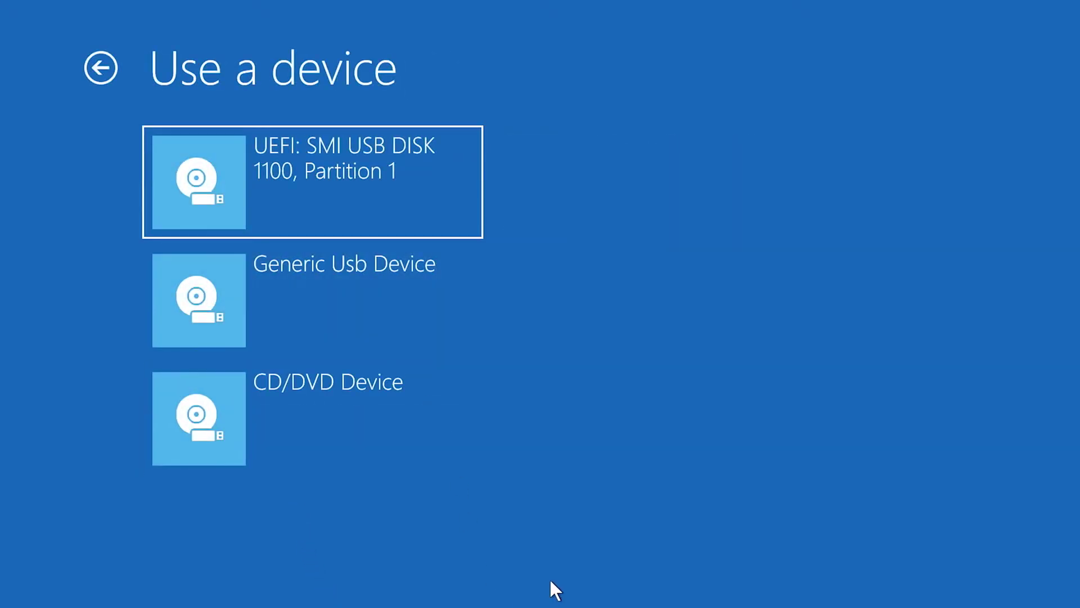
left_click(391, 187)
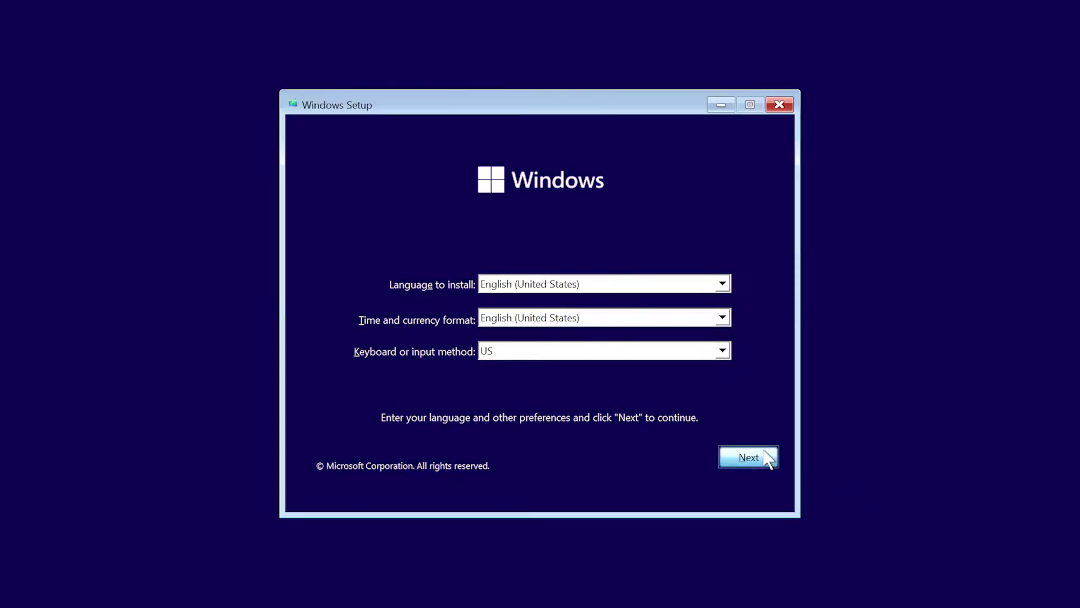
Keep English language and keyboard, start installation and continue without a product key.
left_click(748, 457)
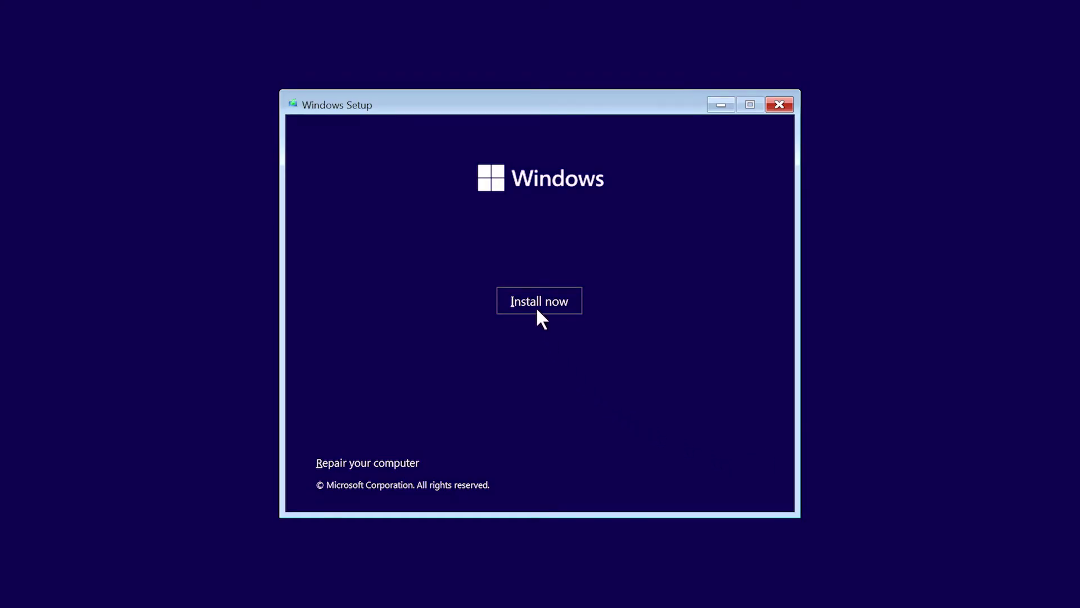
left_click(538, 312)
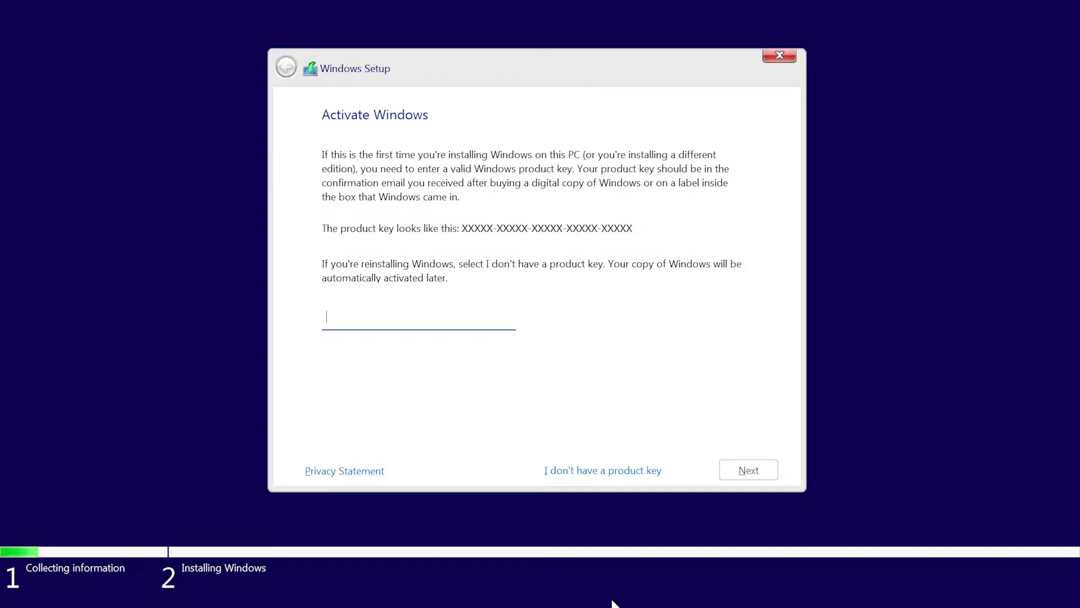
left_click(622, 474)
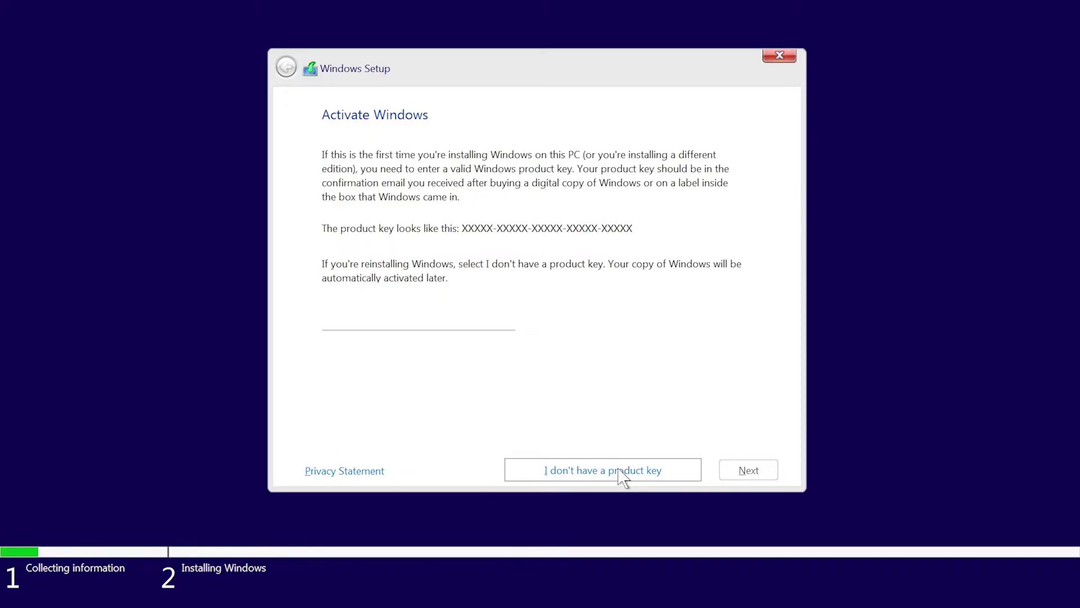
left_click(622, 470)
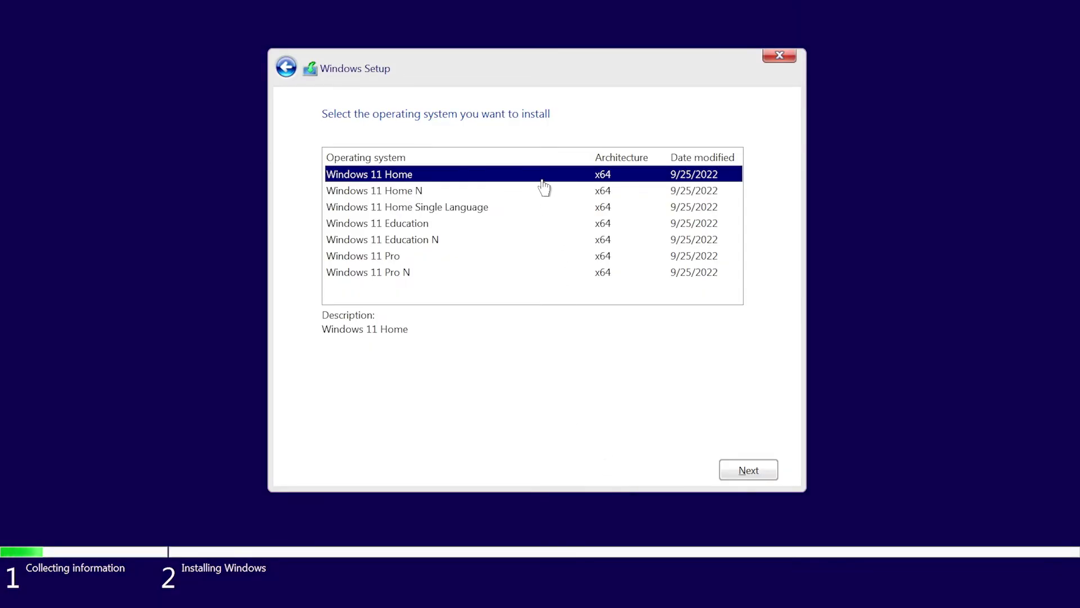
Select Windows 11 Home and accept the license terms.
left_click(745, 475)
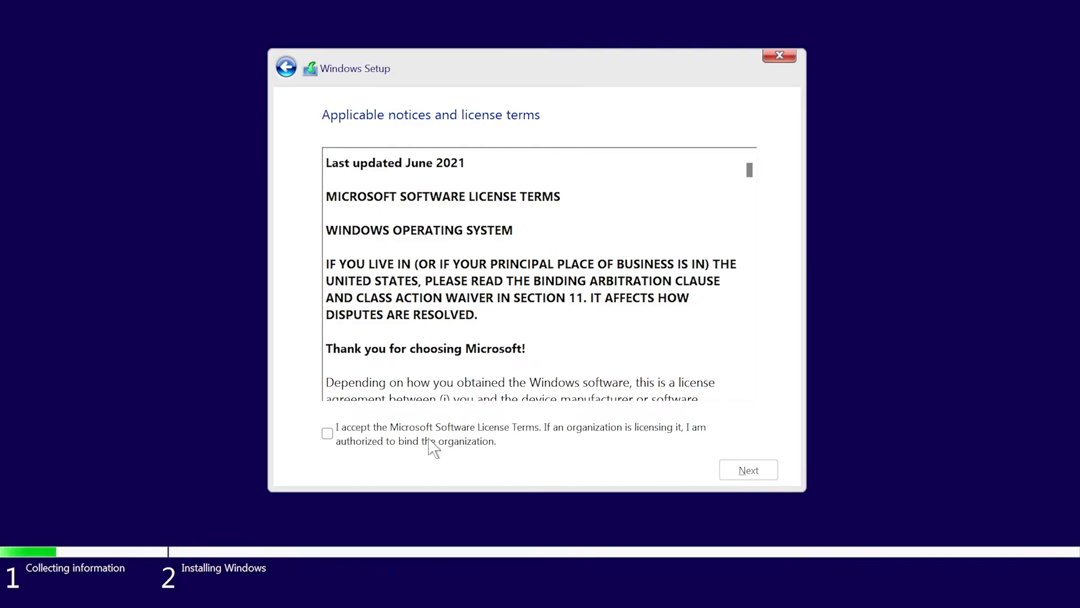
left_click(329, 434)
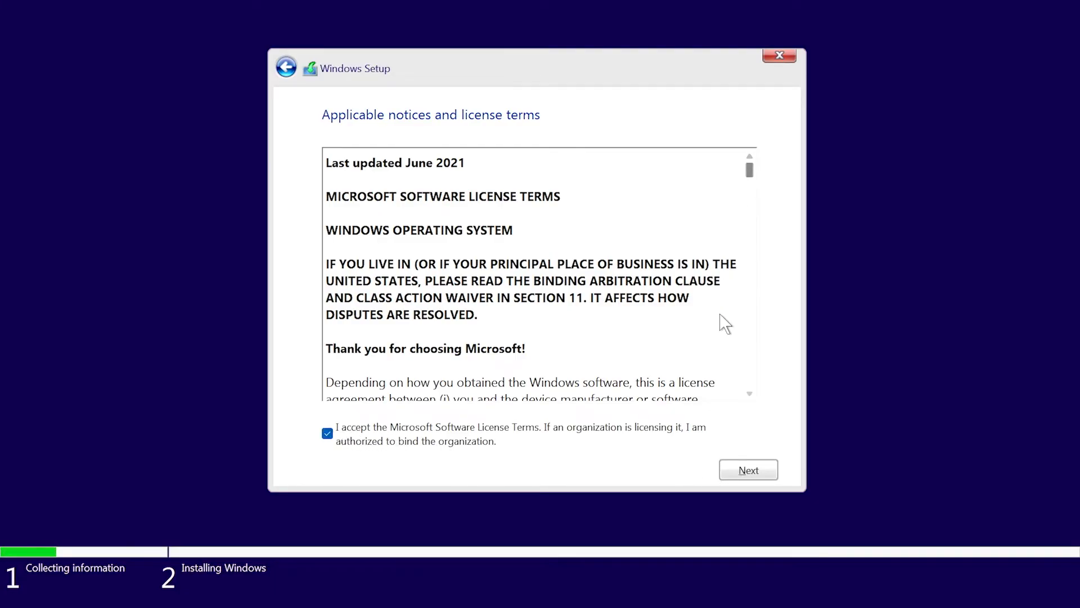
left_click(760, 470)
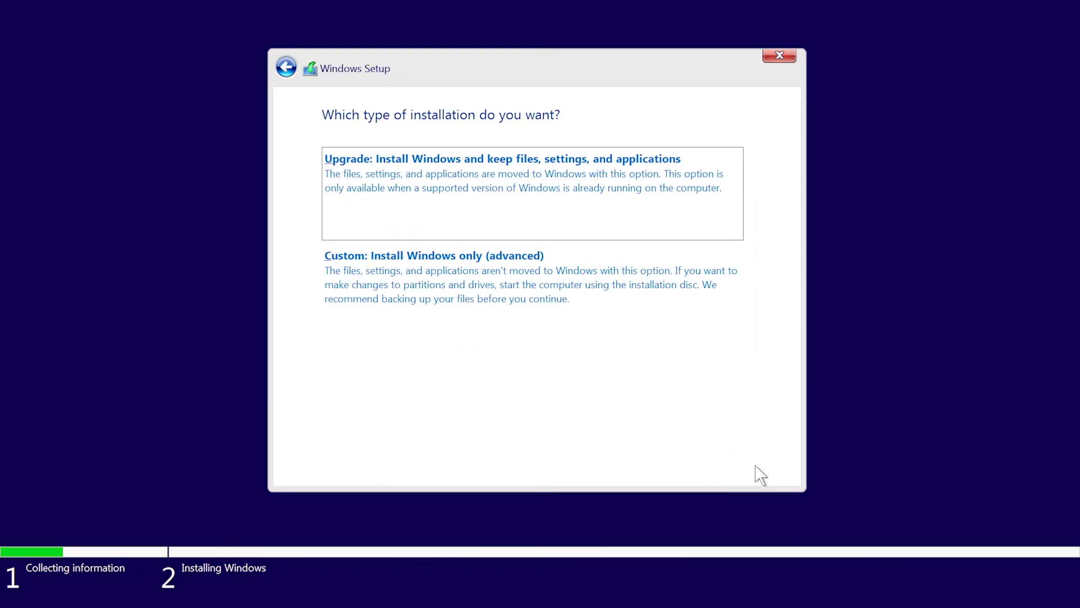
Custom-install Windows only onto Drive 0 Partition 3, acknowledging the Windows.old warning.
left_click(611, 279)
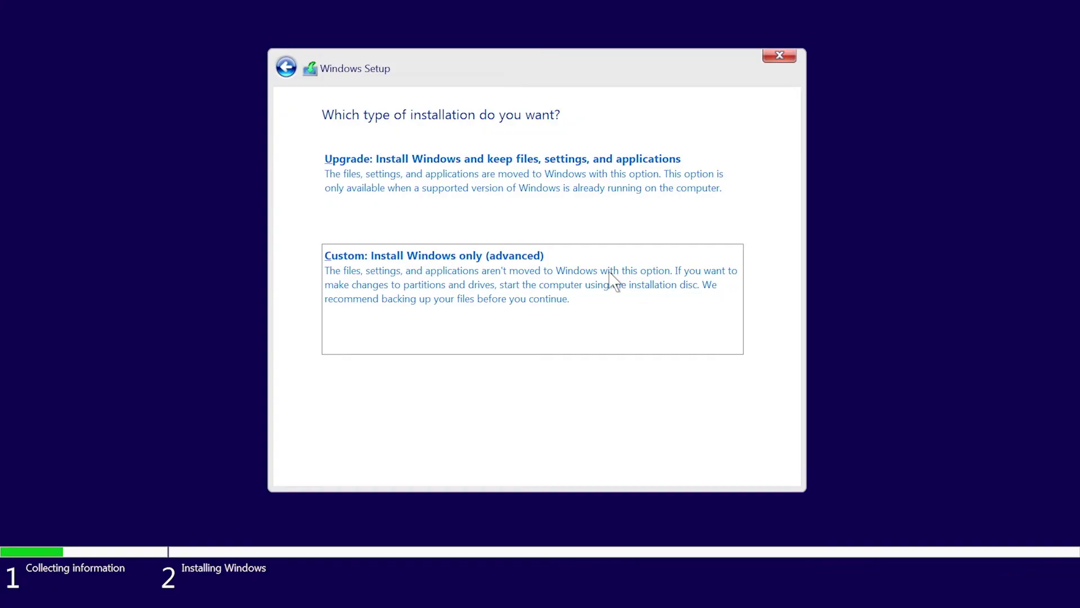
left_click(611, 278)
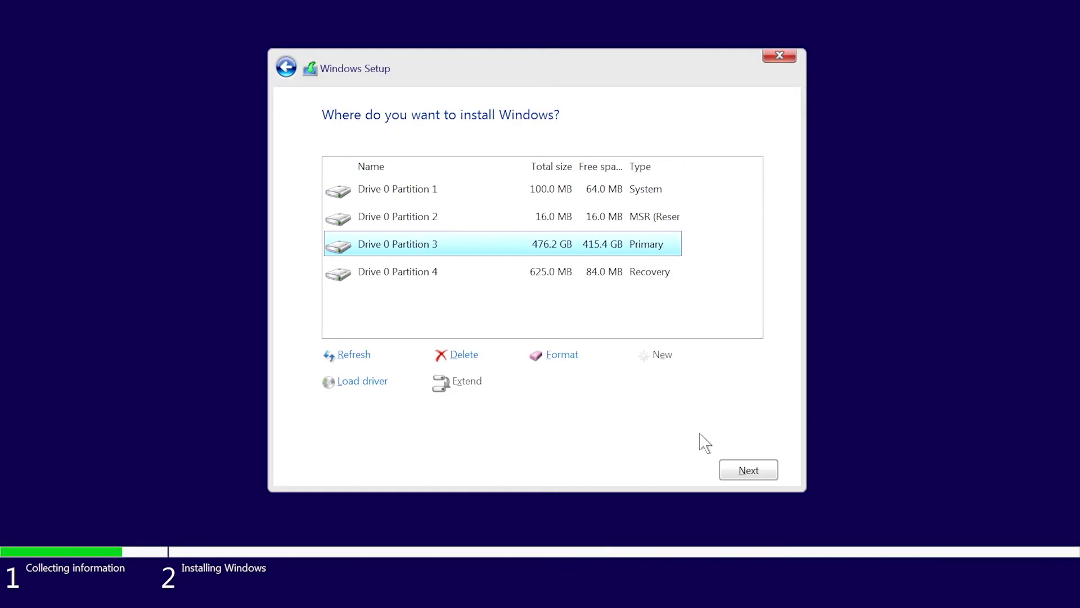
left_click(743, 473)
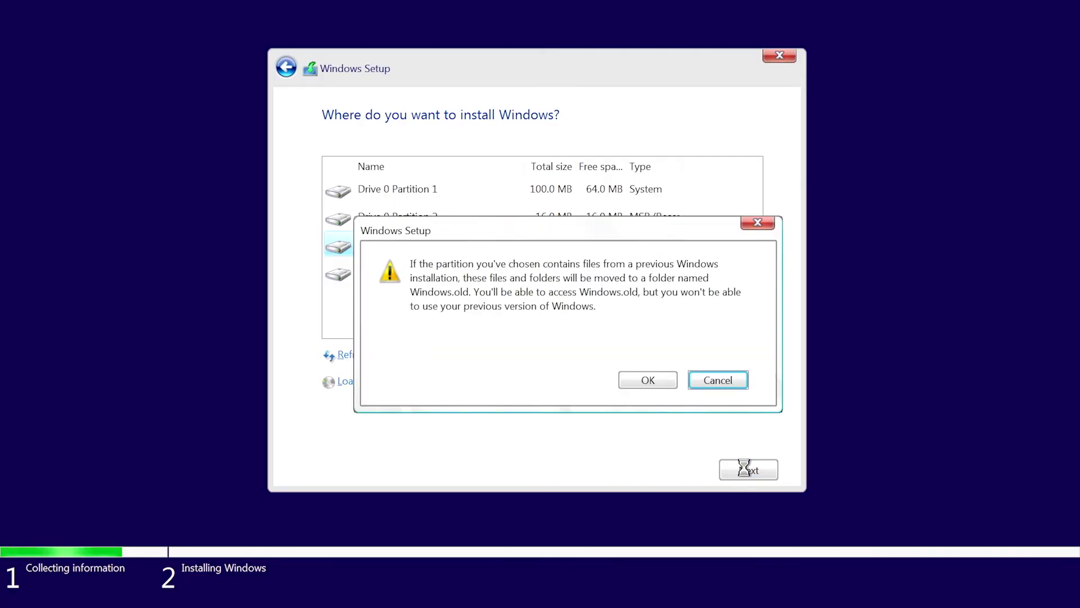
left_click(668, 384)
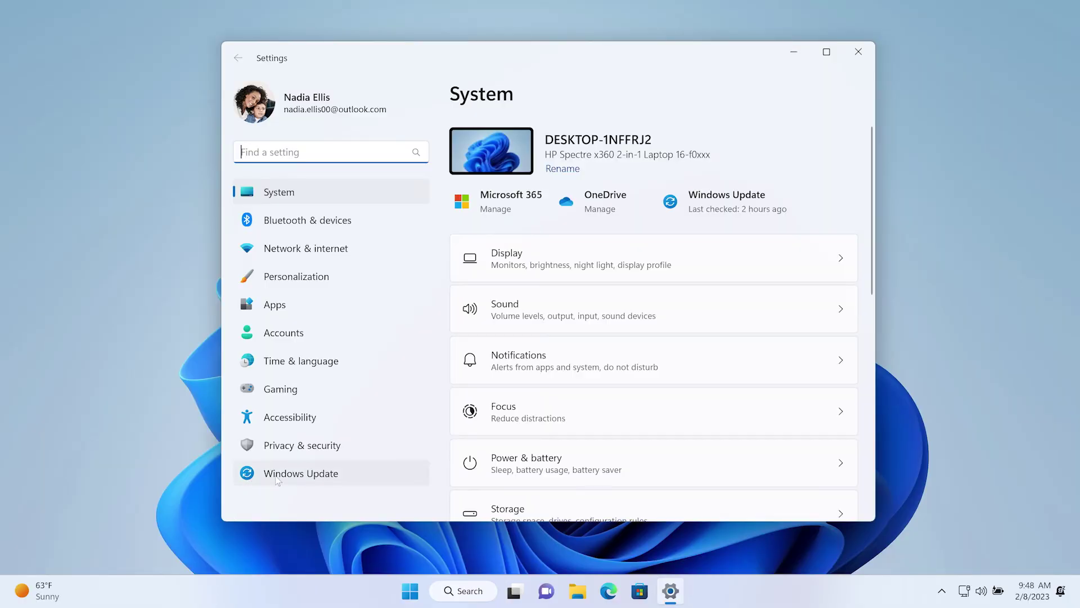
From Windows Update, get started with the Insider Program, link an account and reopen its page.
left_click(380, 473)
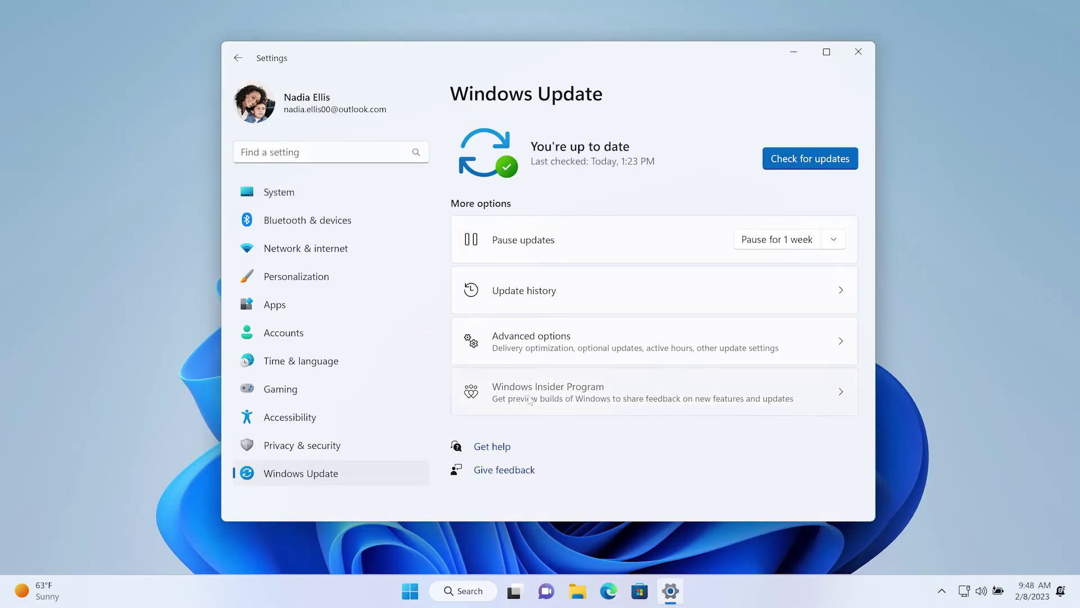
left_click(529, 398)
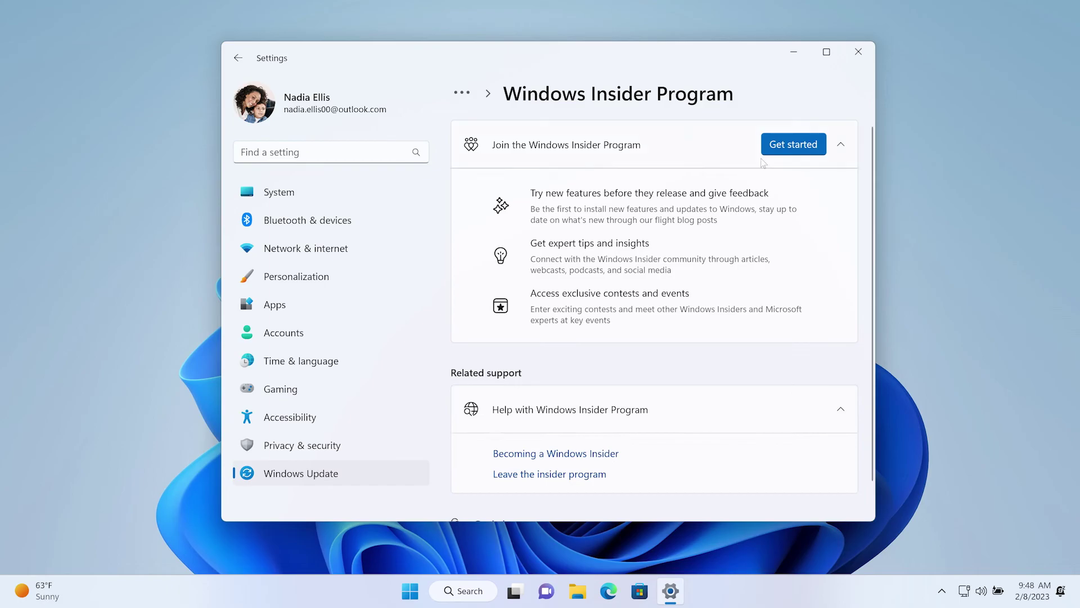
left_click(783, 144)
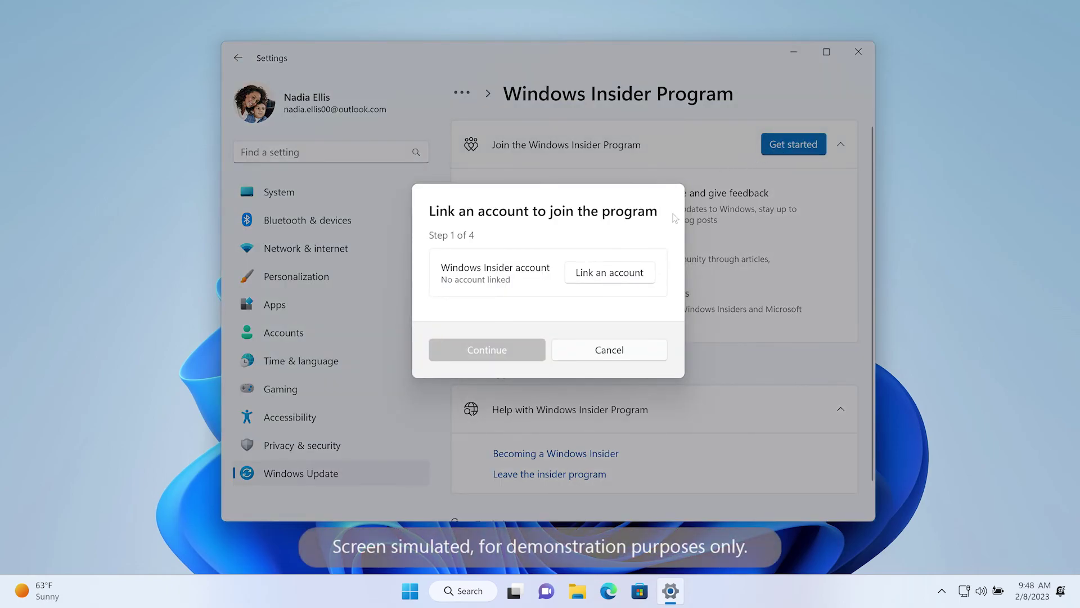
left_click(630, 280)
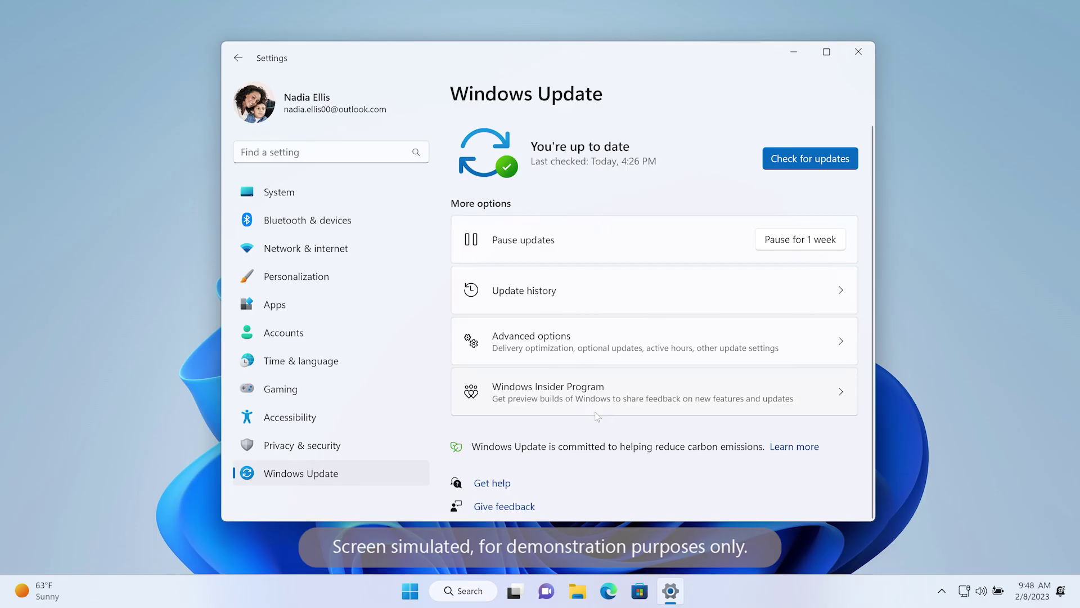
left_click(596, 413)
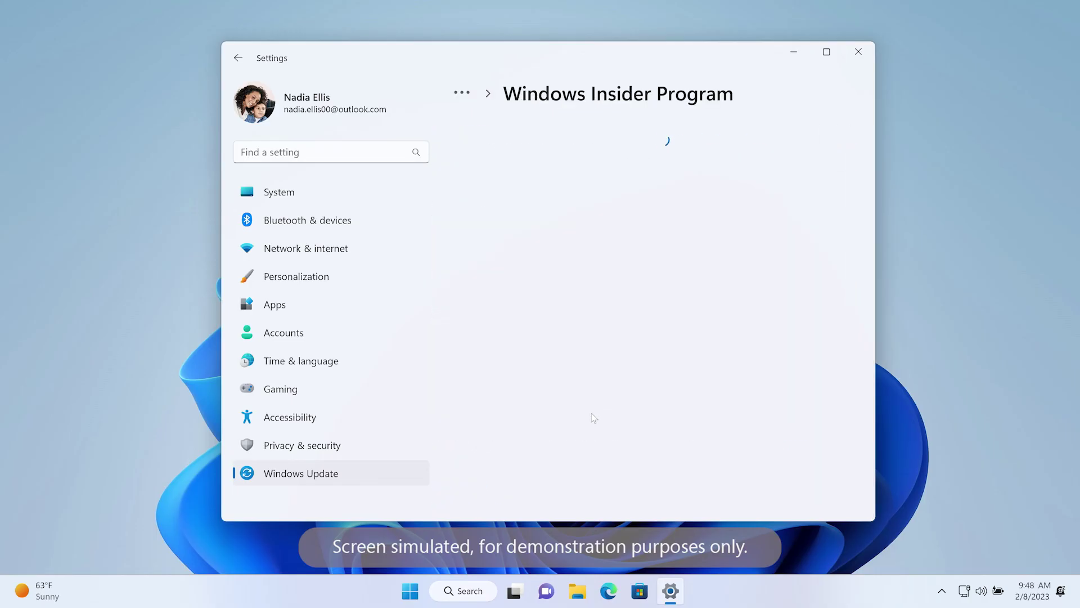